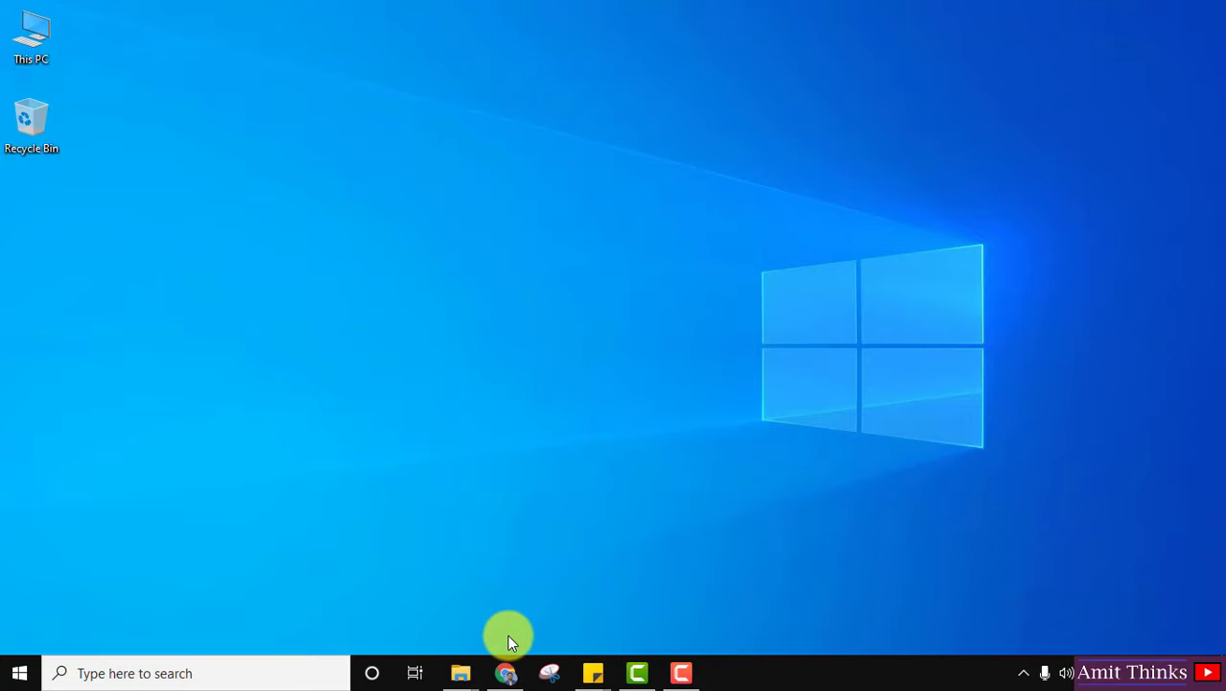
# Search Google for 'python' in Chrome
pyautogui.click(505, 672)
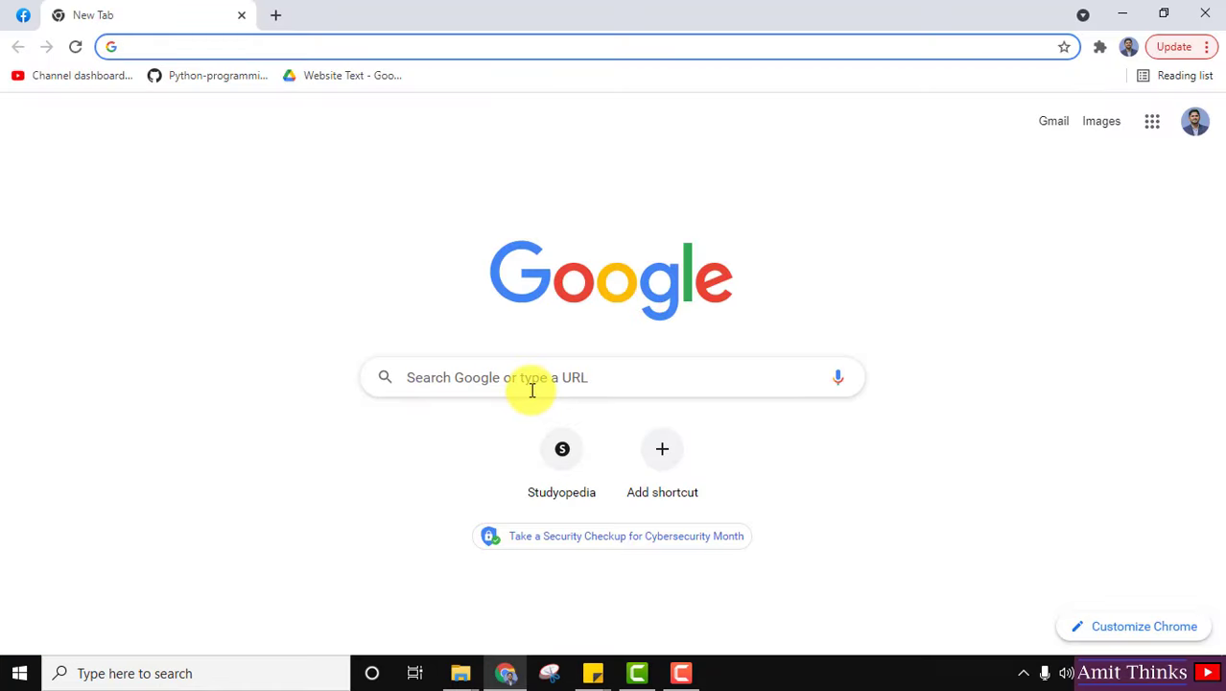
pyautogui.click(533, 389)
pyautogui.write('python')
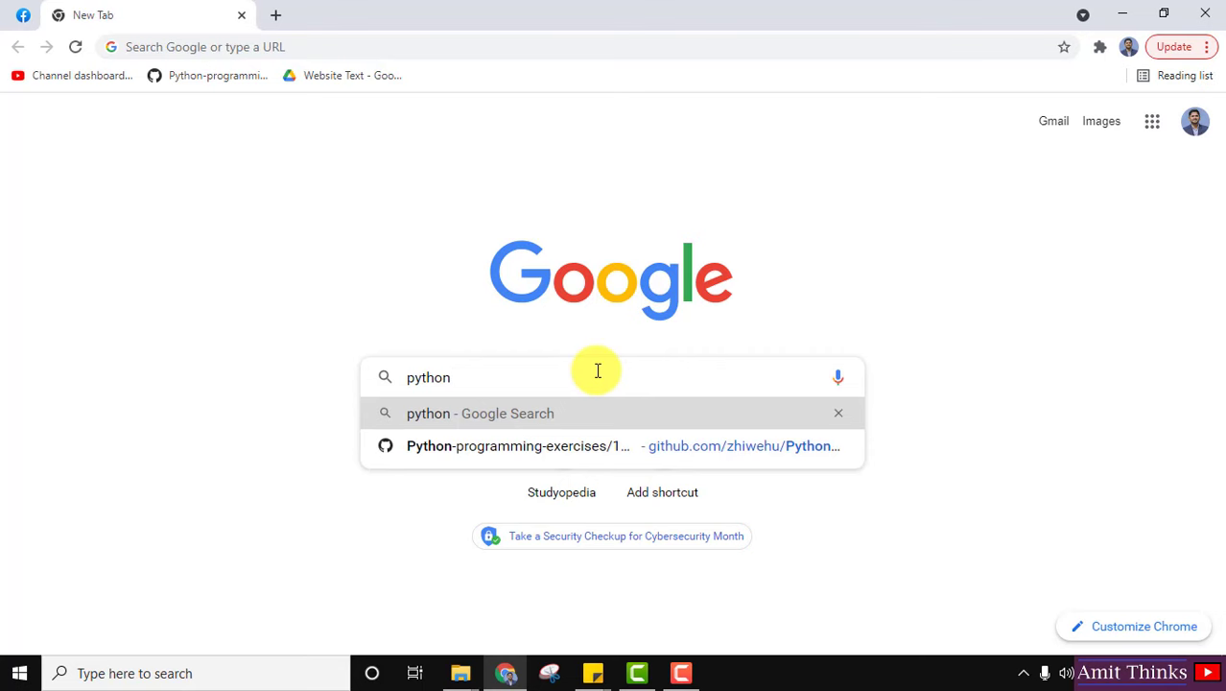
pyautogui.press('Return')
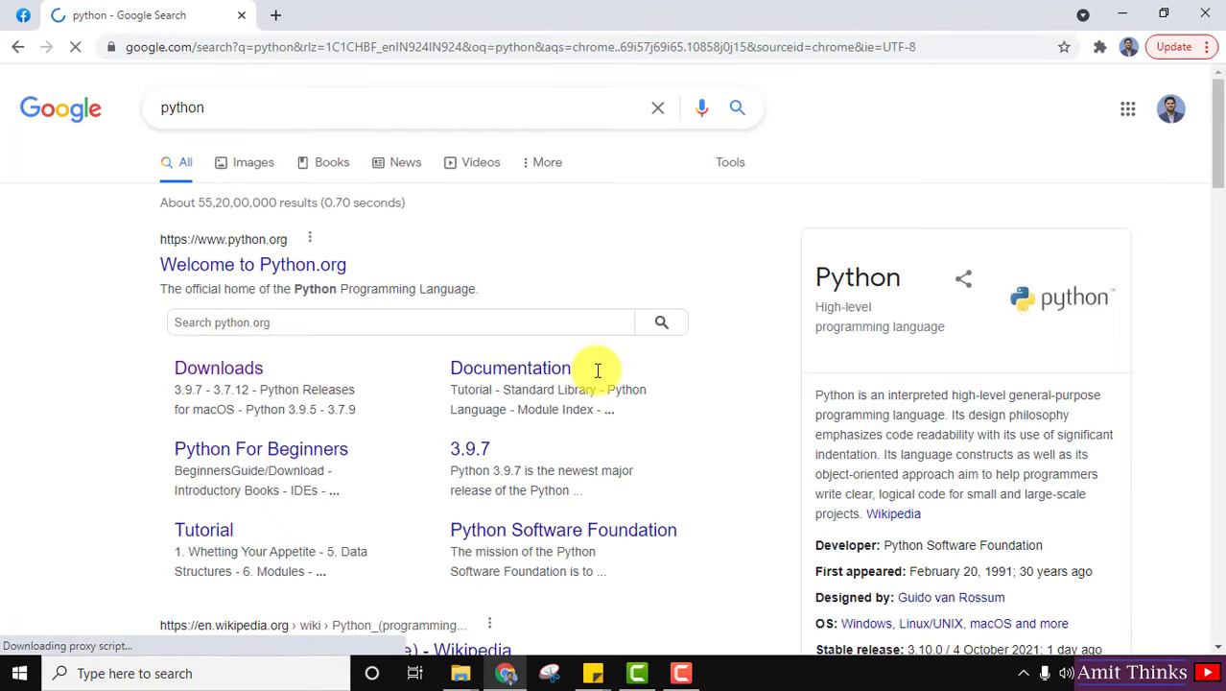
# From python.org's Downloads menu, download the Python 3.10.0 Windows installer
pyautogui.click(225, 269)
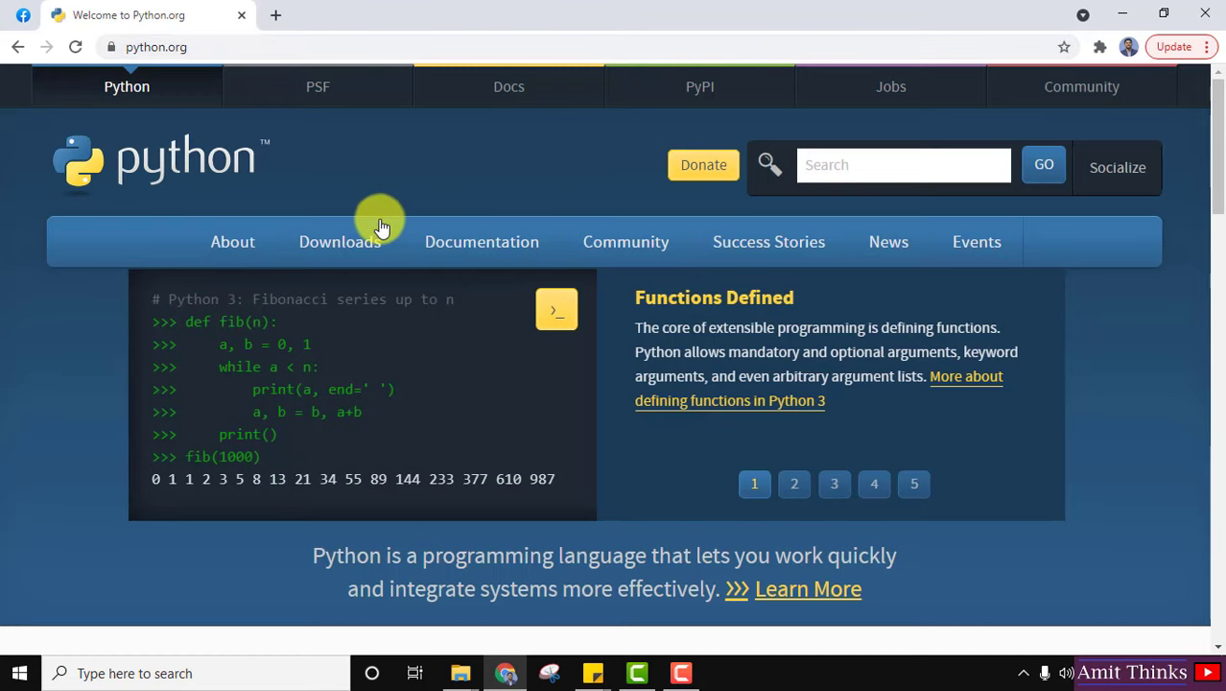
pyautogui.moveTo(366, 241)
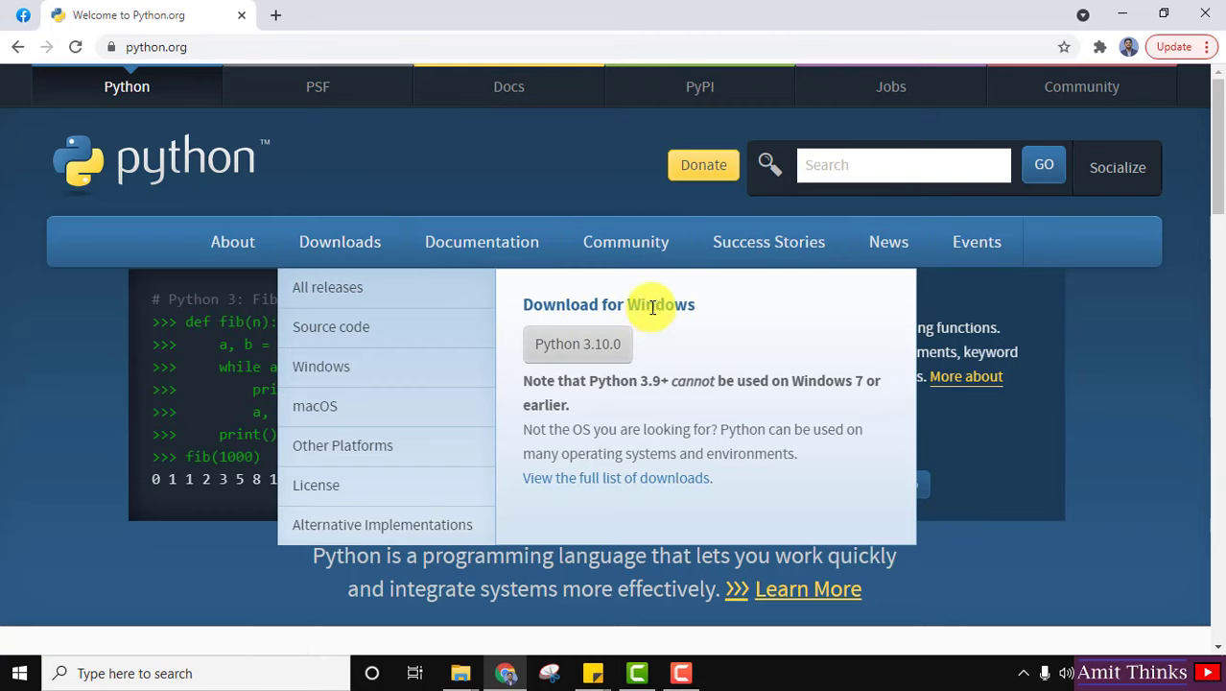
pyautogui.click(609, 361)
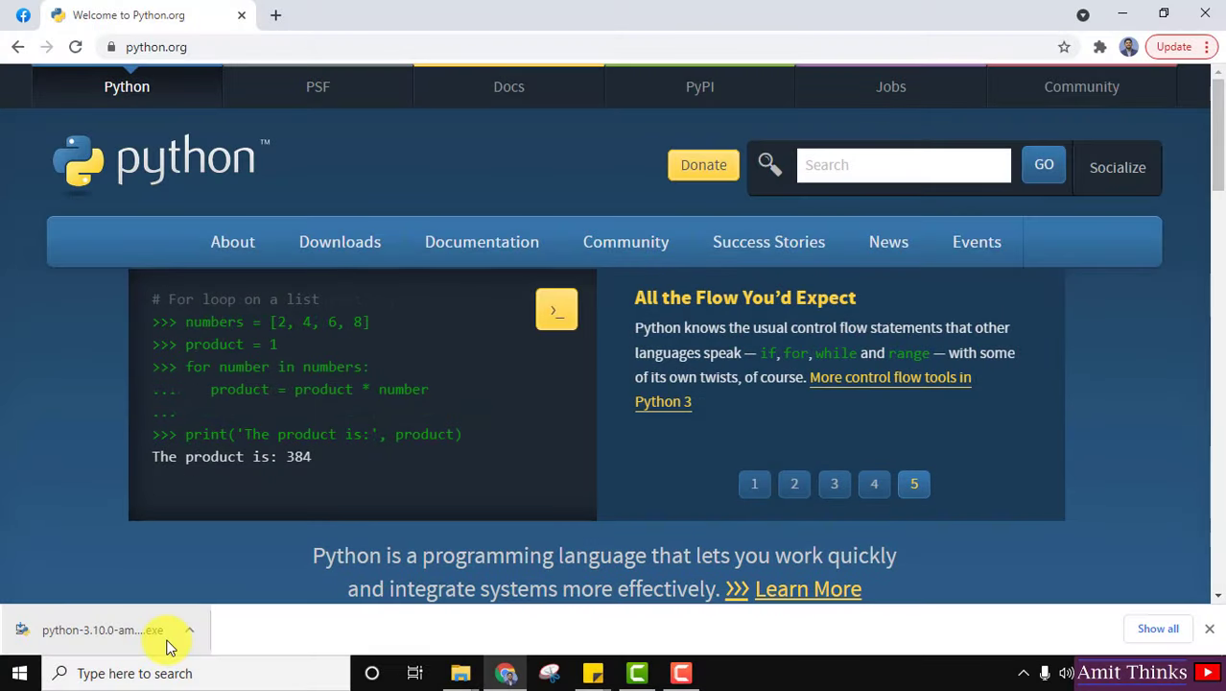
# Run python-3.10.0-amd64.exe, enable 'Add Python 3.10 to PATH' and choose Customize installation
pyautogui.click(169, 647)
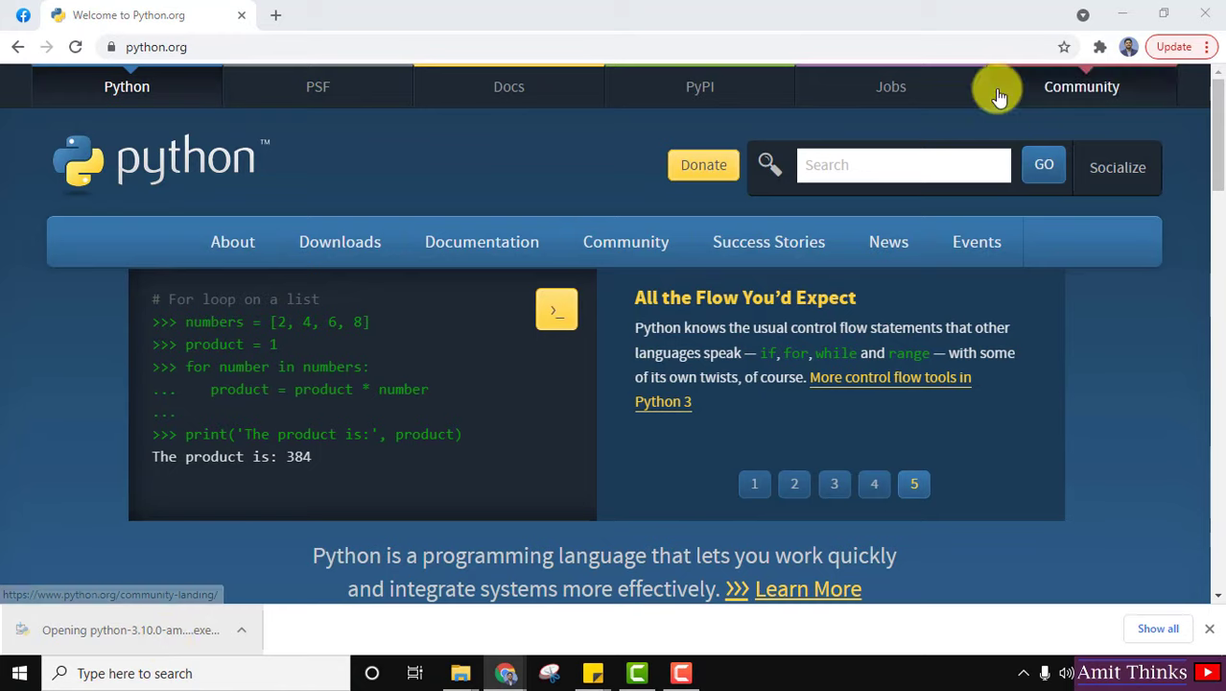
pyautogui.click(1111, 19)
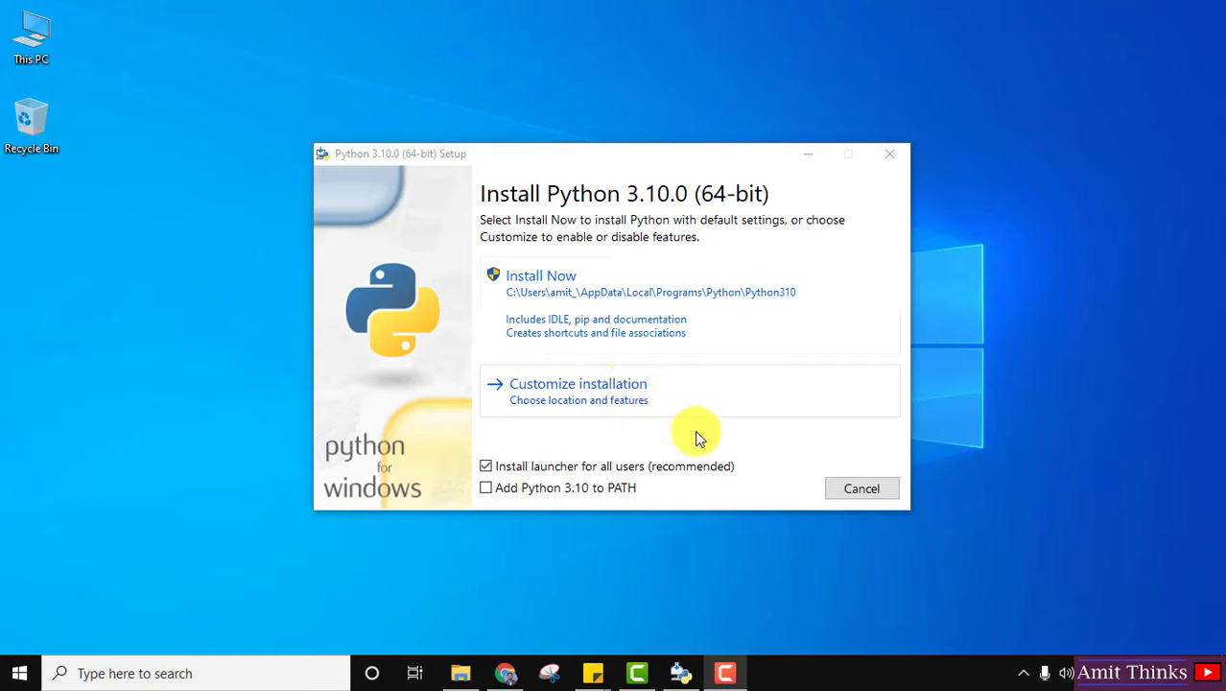
pyautogui.click(487, 489)
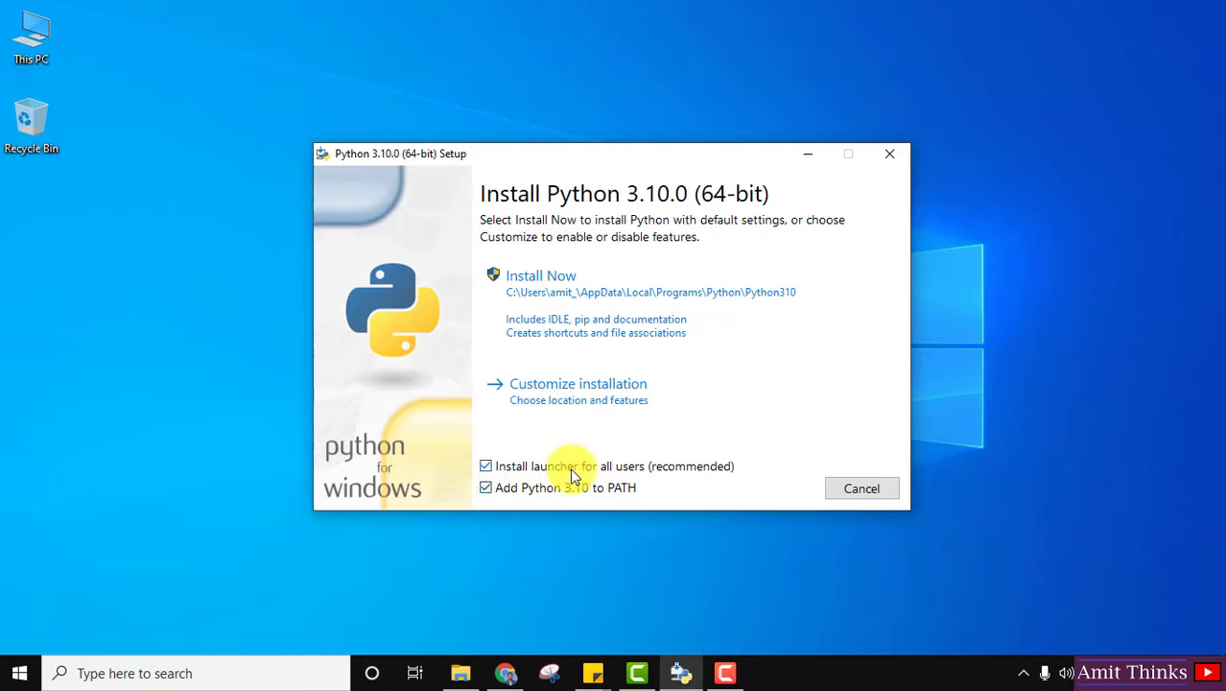
pyautogui.click(645, 391)
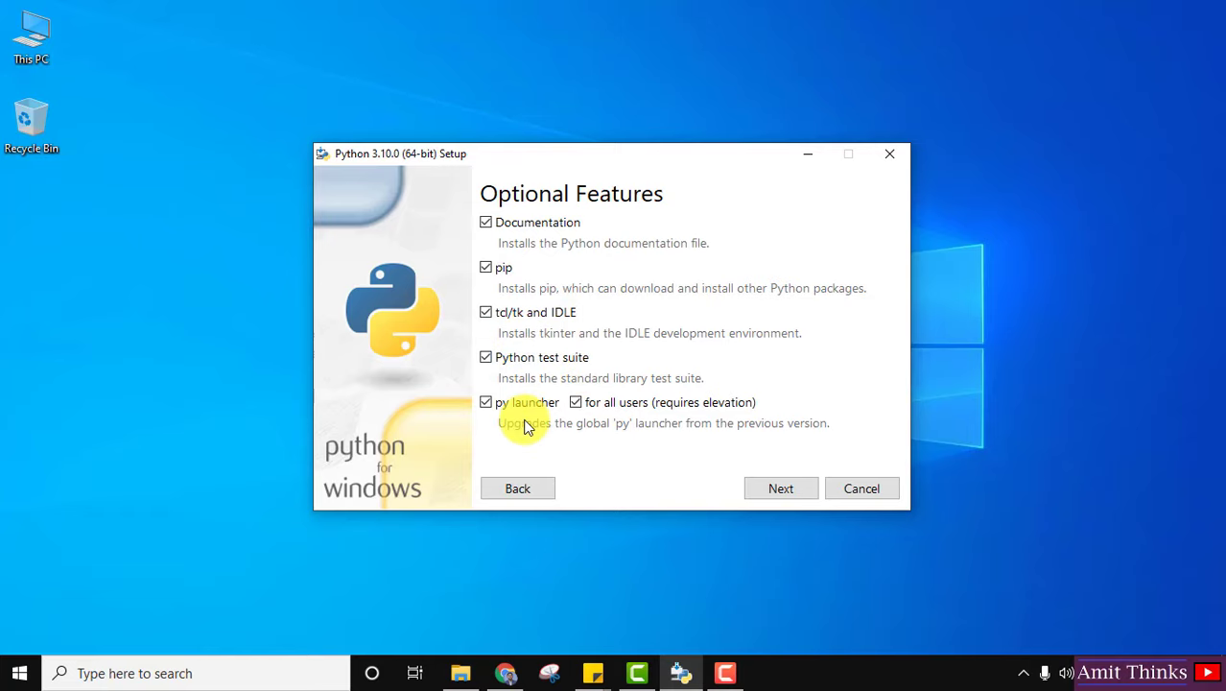
# Keep all optional features and install for all users into C:\Program Files\Python310
pyautogui.click(780, 491)
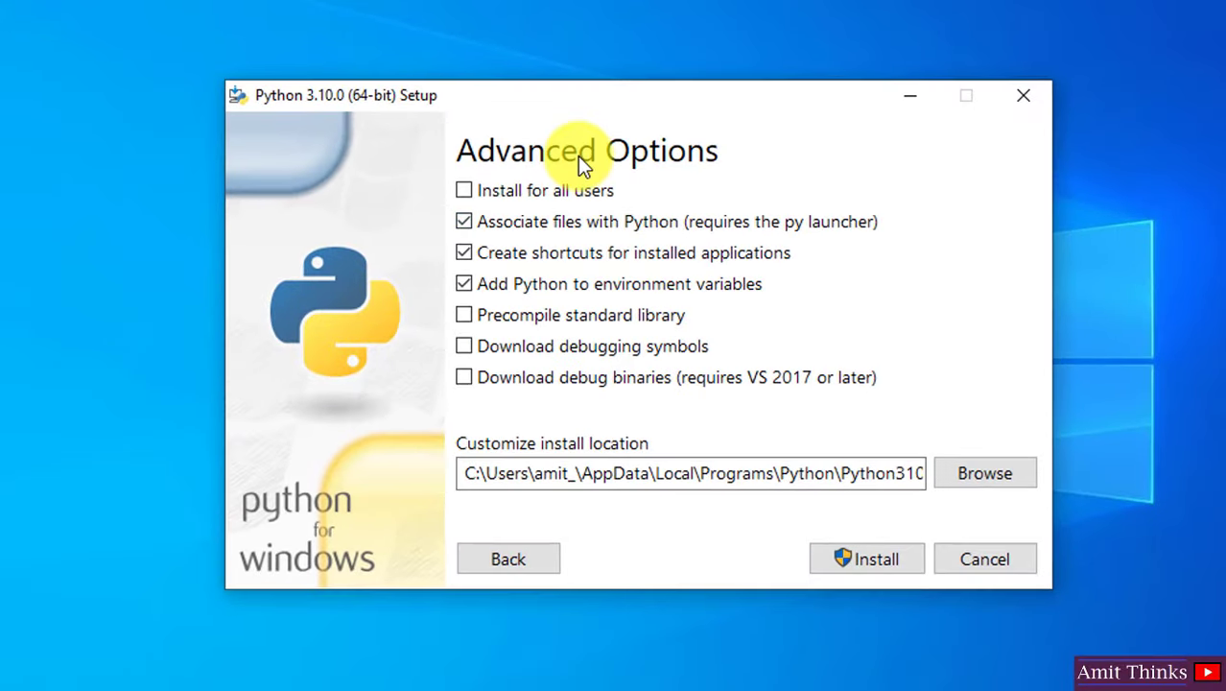
pyautogui.click(461, 190)
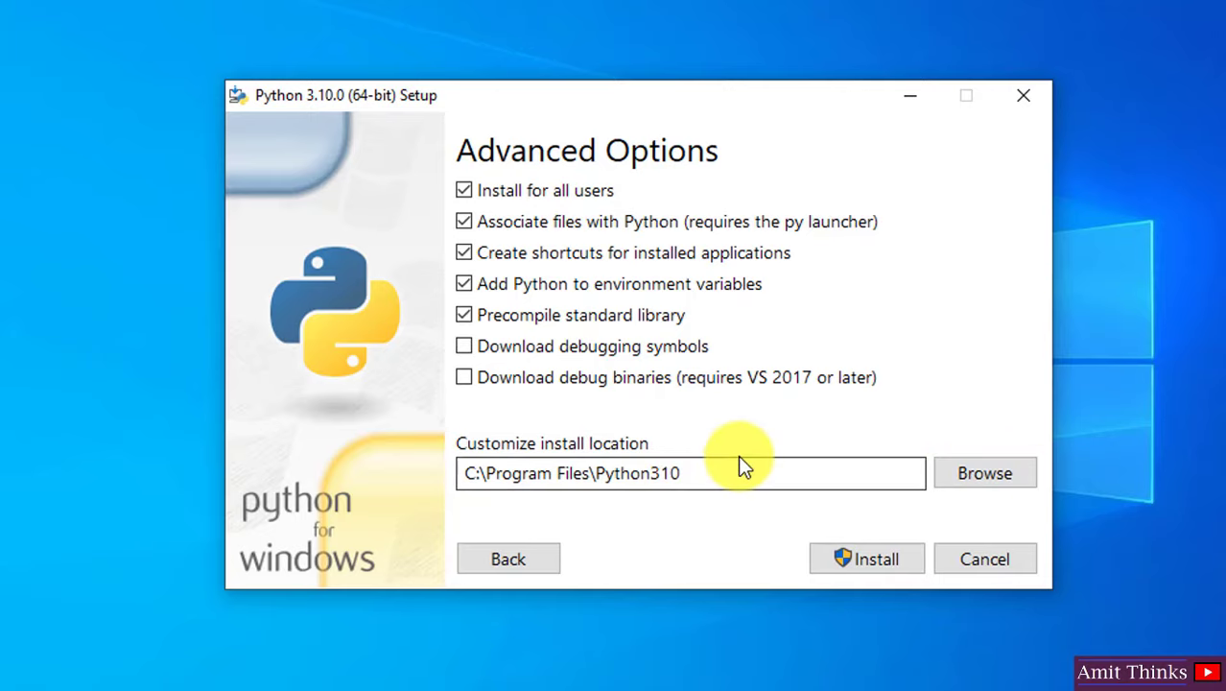
pyautogui.click(866, 560)
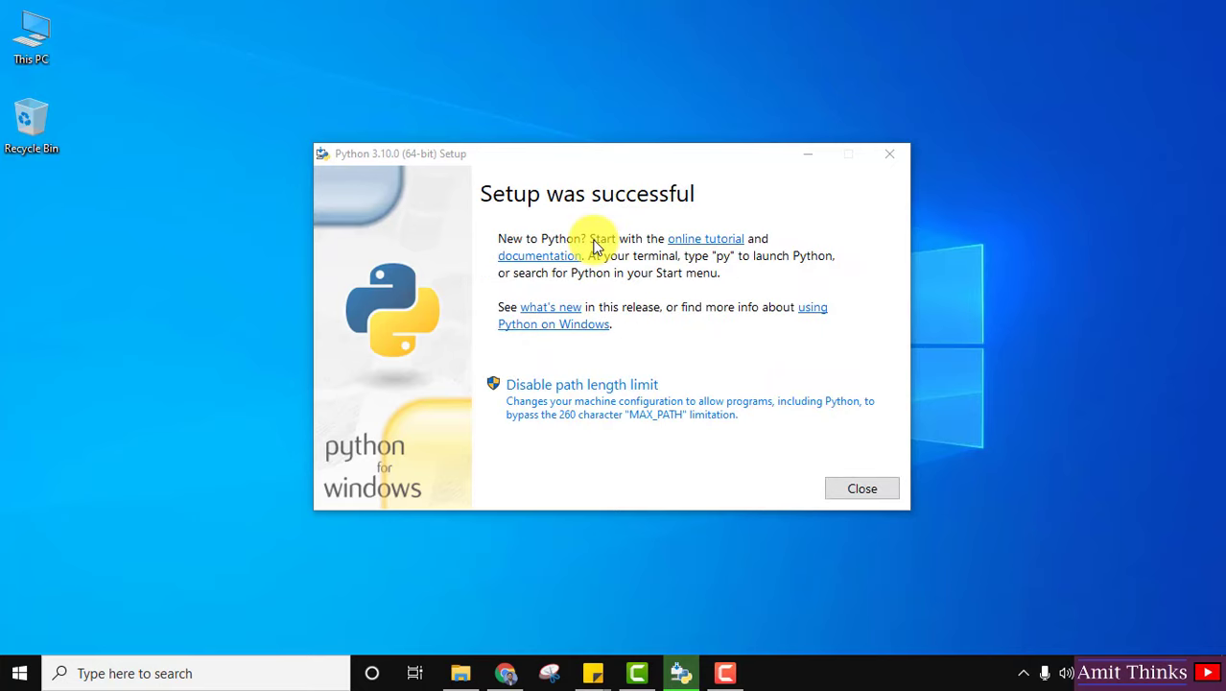
# Close setup and confirm the Python310 folder exists under OS (C:) > Program Files
pyautogui.click(868, 488)
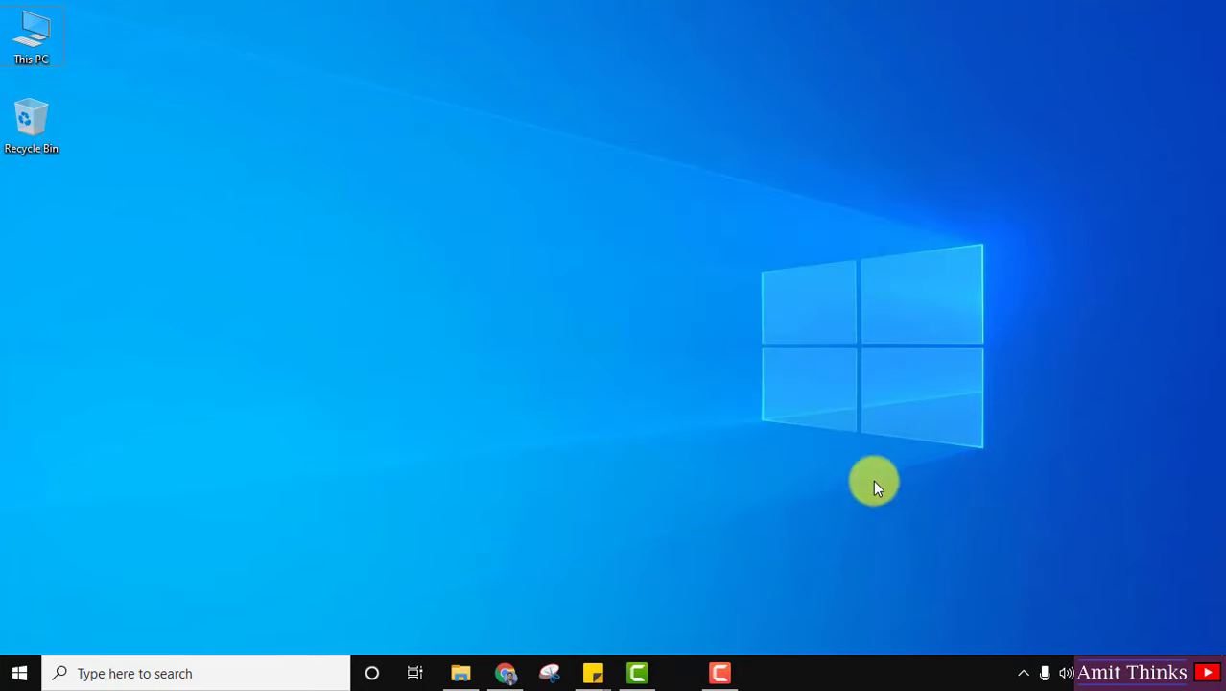
pyautogui.click(462, 670)
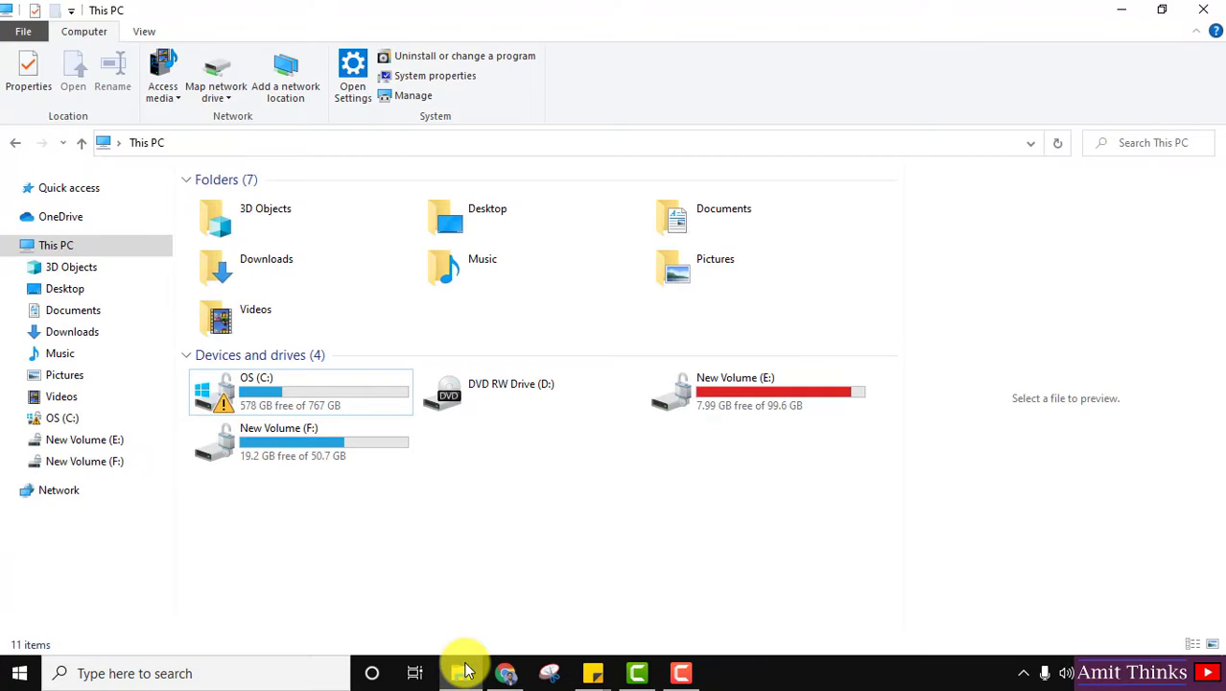
pyautogui.doubleClick(323, 410)
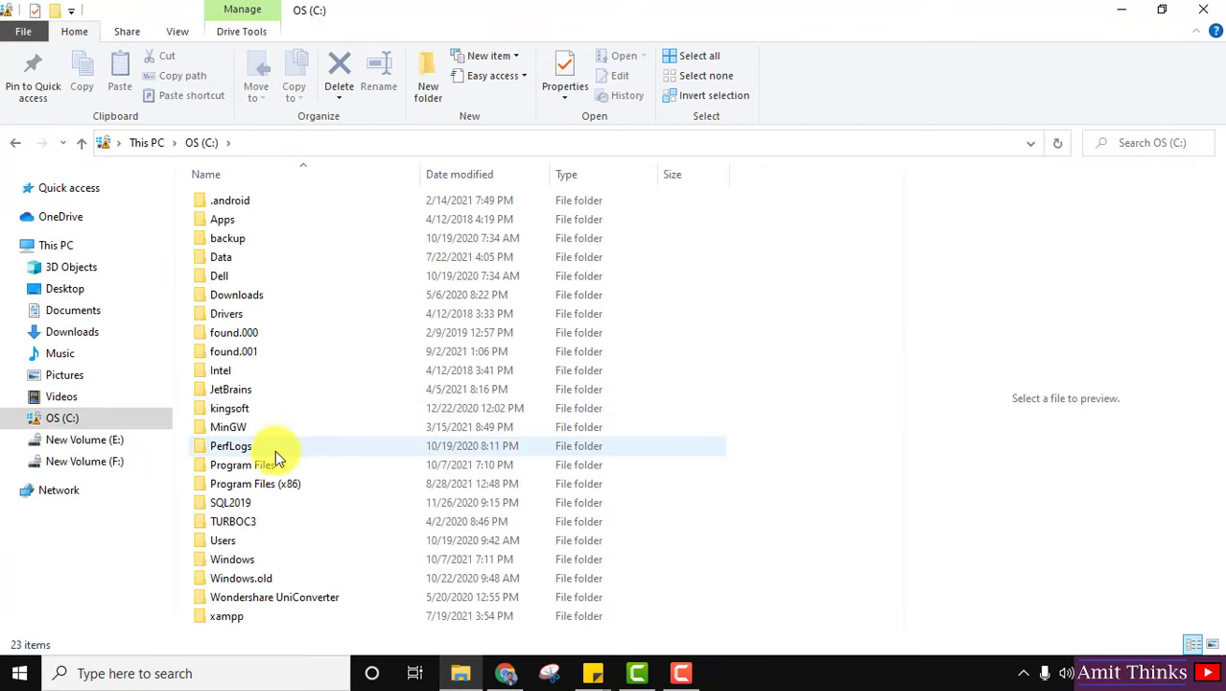
pyautogui.doubleClick(259, 464)
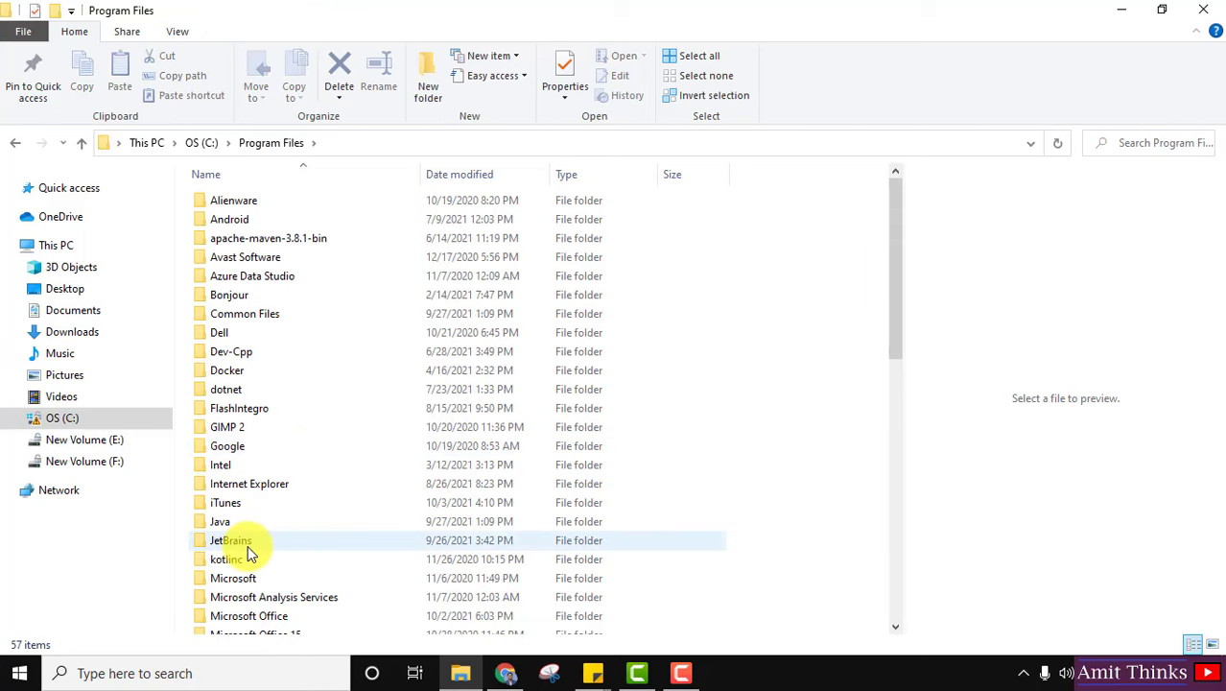
pyautogui.click(247, 542)
pyautogui.write('p')
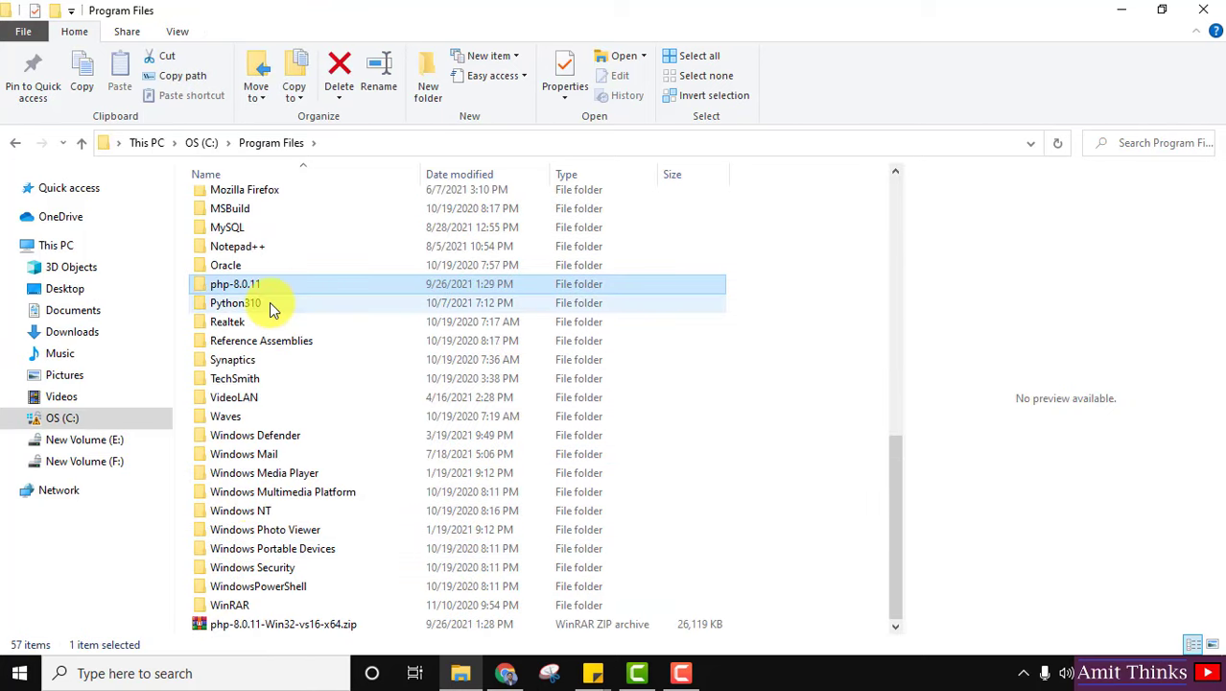
pyautogui.click(269, 303)
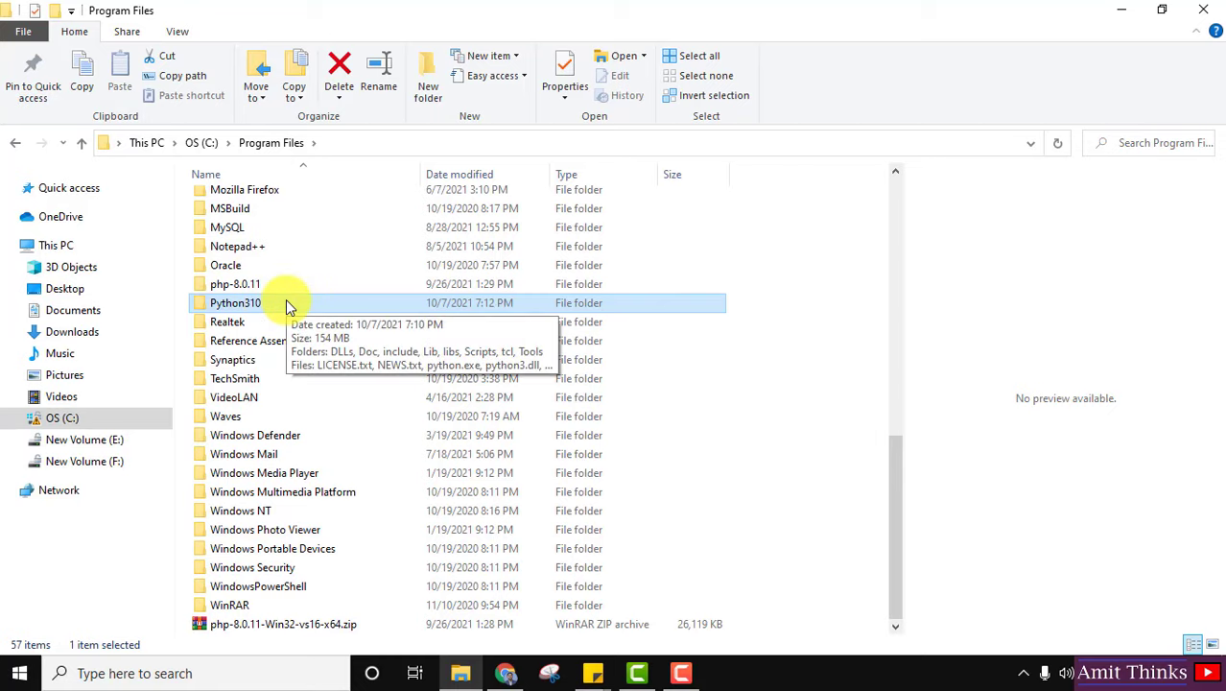
pyautogui.click(1116, 8)
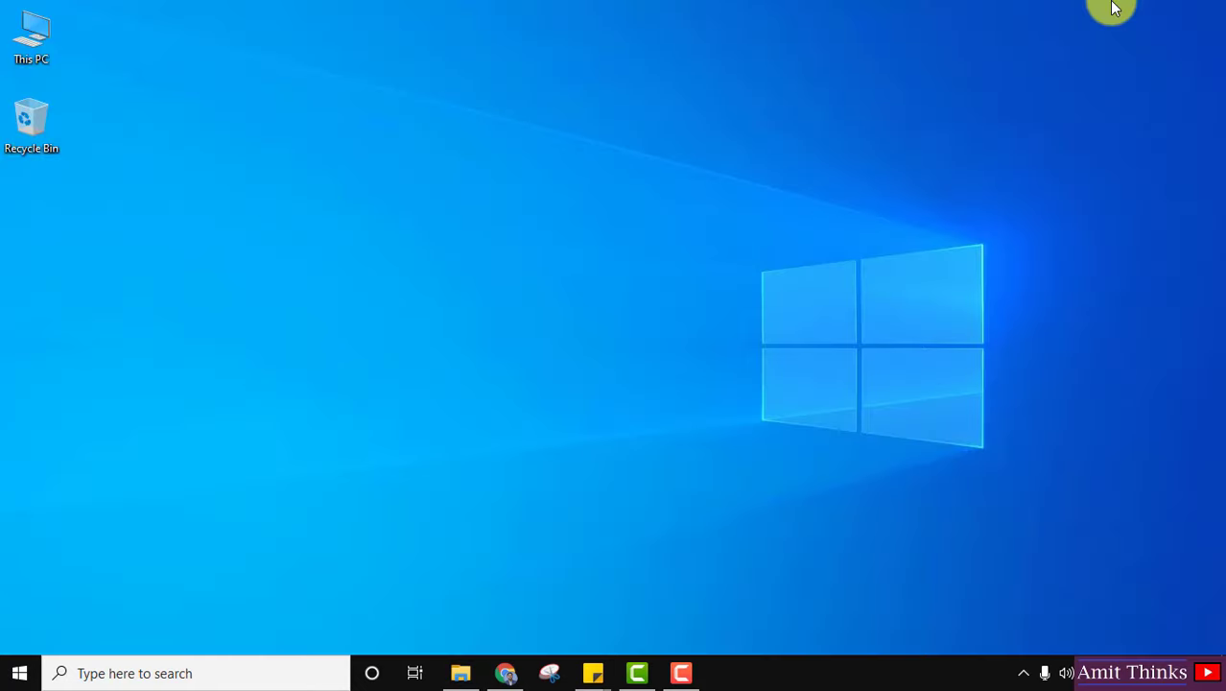
# Run 'python --version' in Command Prompt and confirm it reports Python 3.10.0
pyautogui.click(20, 673)
pyautogui.write('cmd')
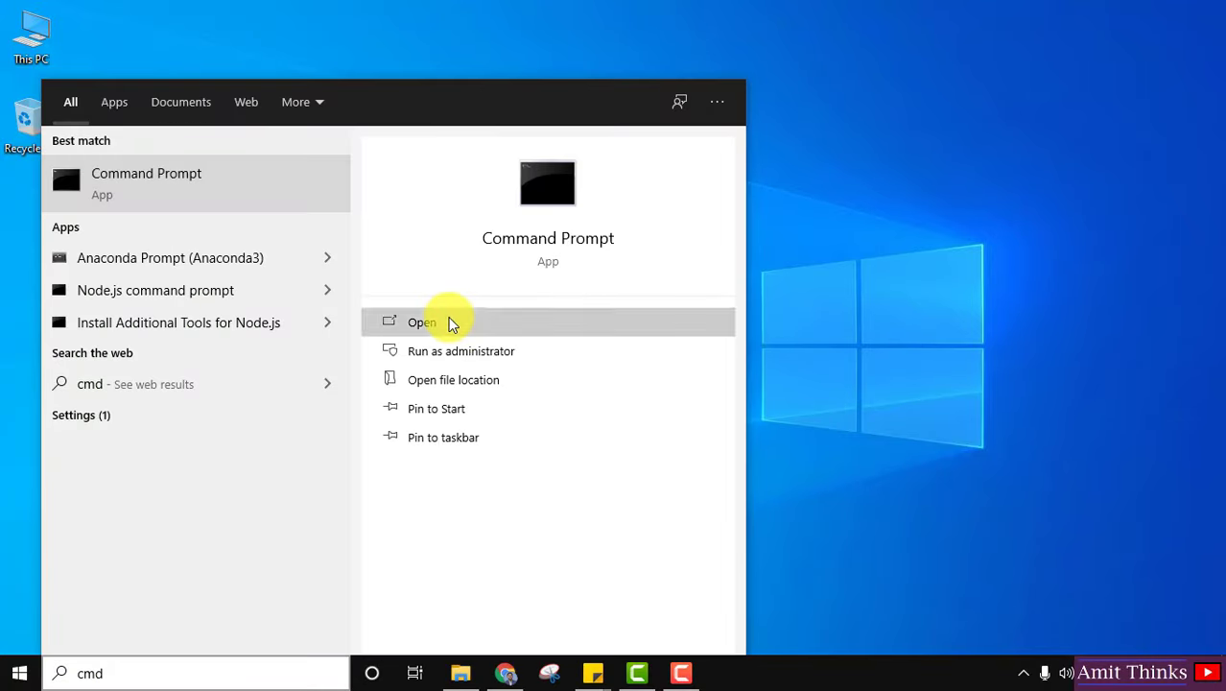
pyautogui.click(456, 324)
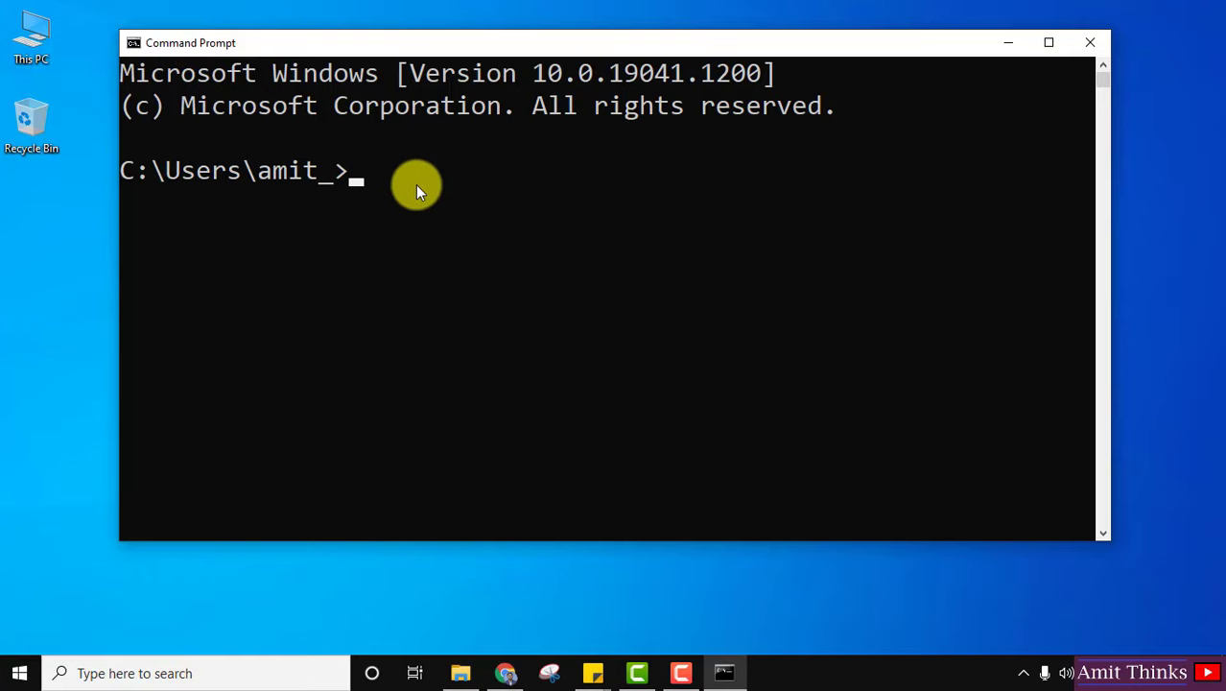
pyautogui.write('python --version')
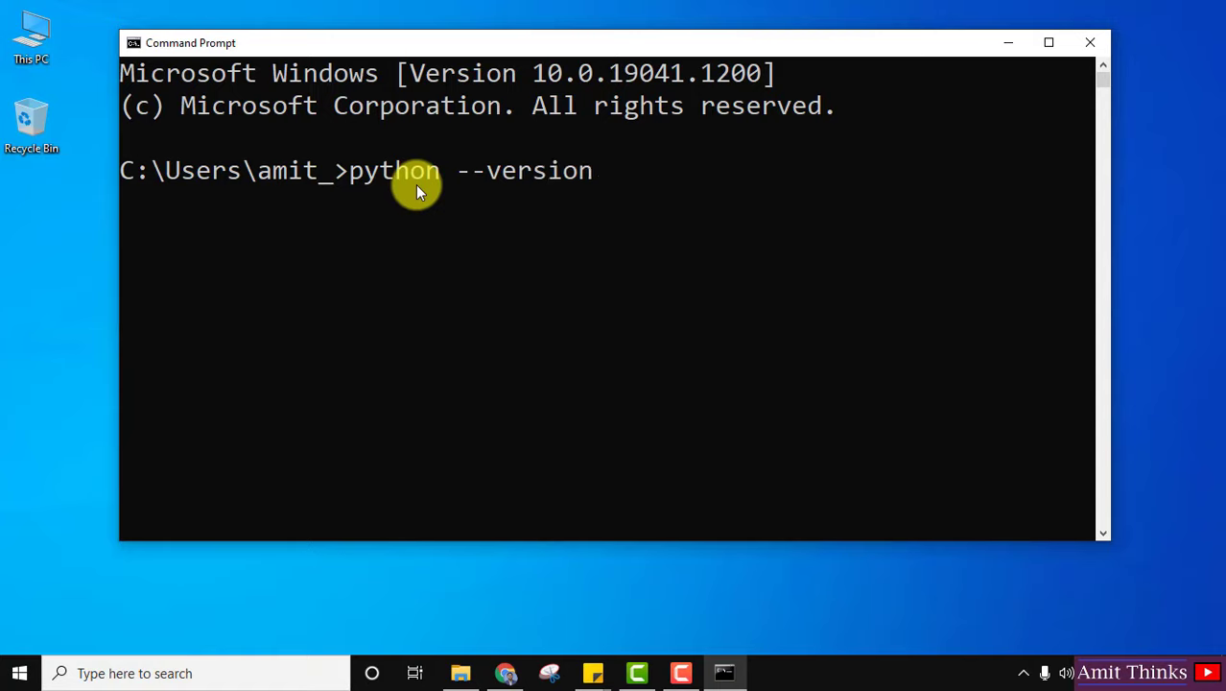
pyautogui.press('Return')
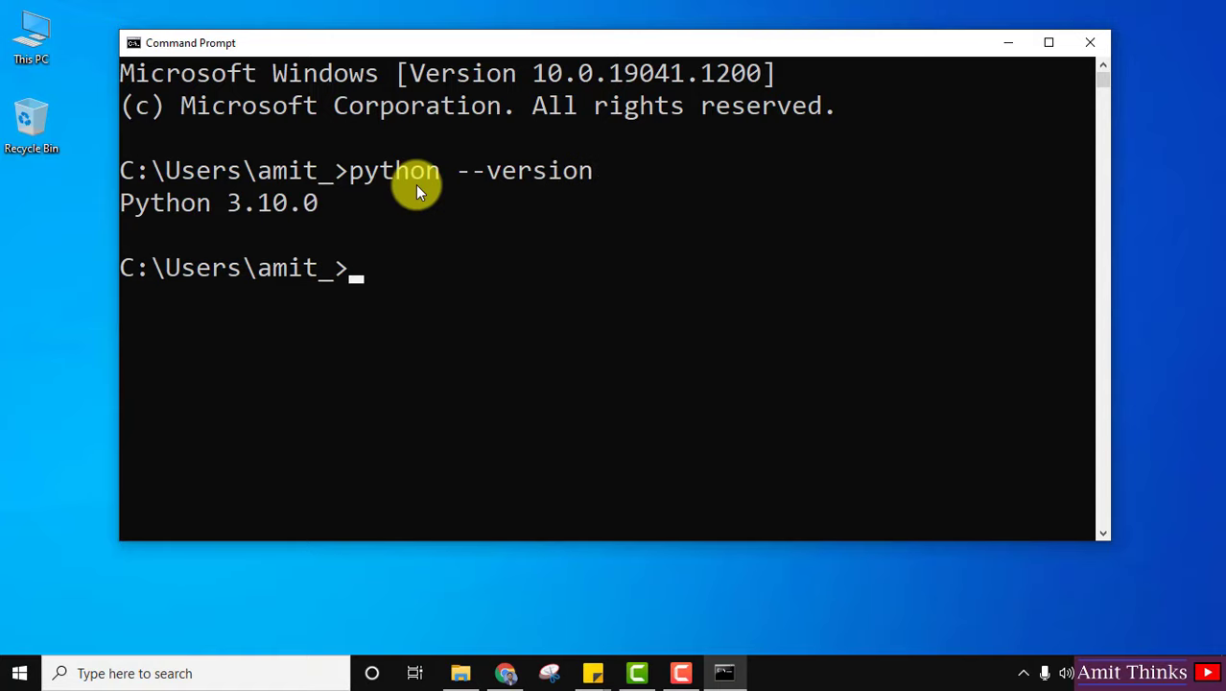
pyautogui.click(1009, 42)
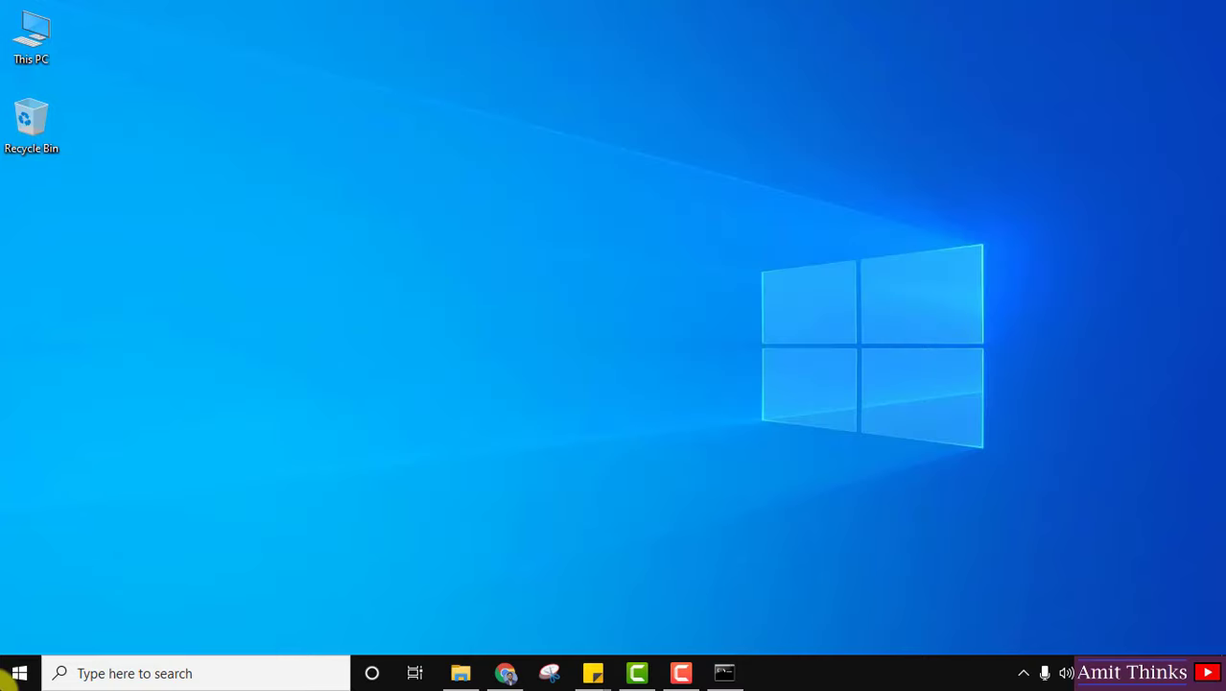
# Launch IDLE Shell 3.10.0 from the Start search and reposition its window
pyautogui.click(5, 683)
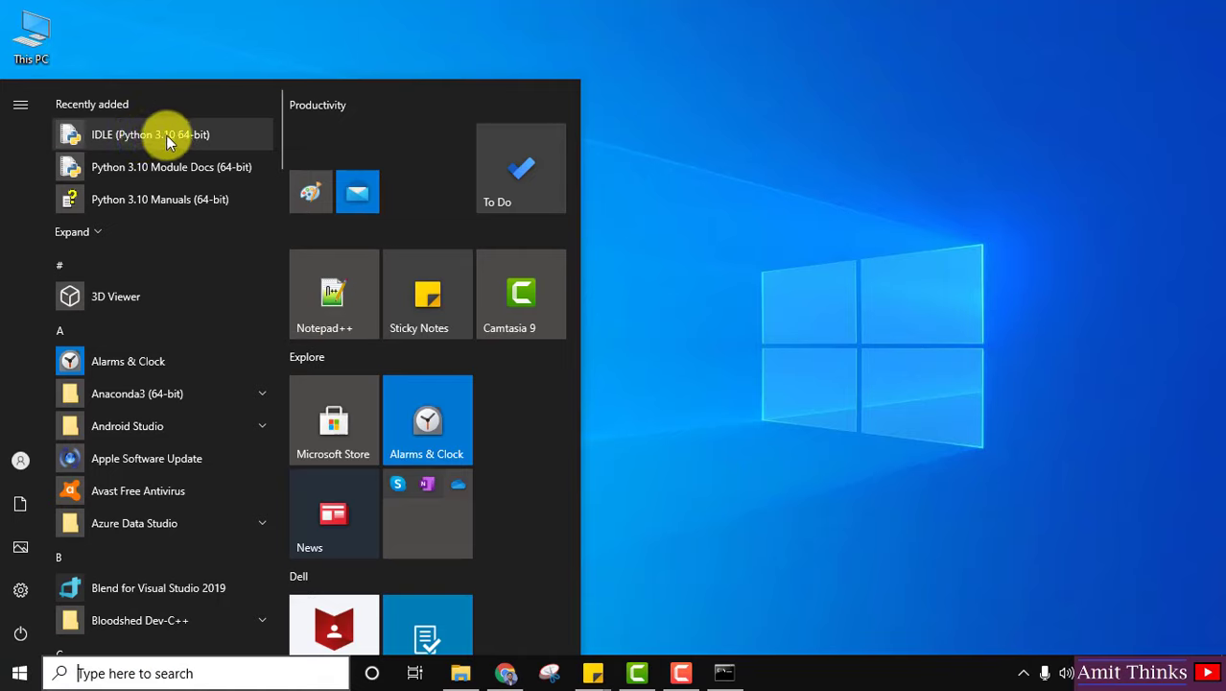
pyautogui.write('idle')
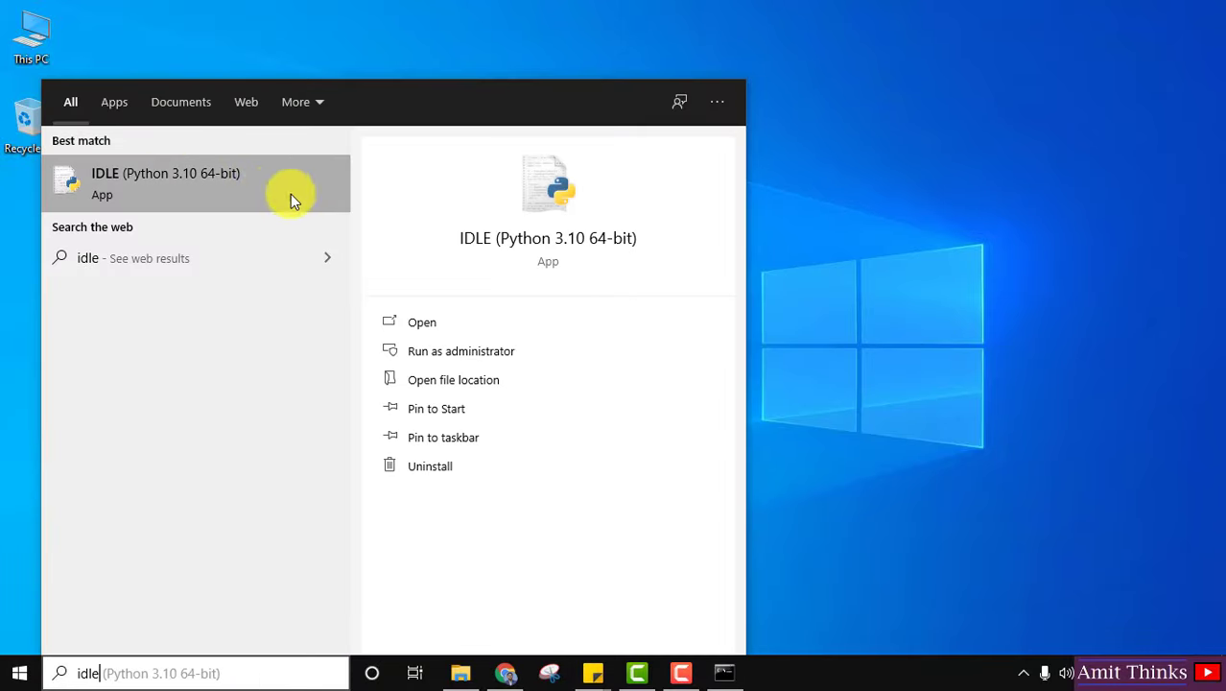
pyautogui.click(429, 326)
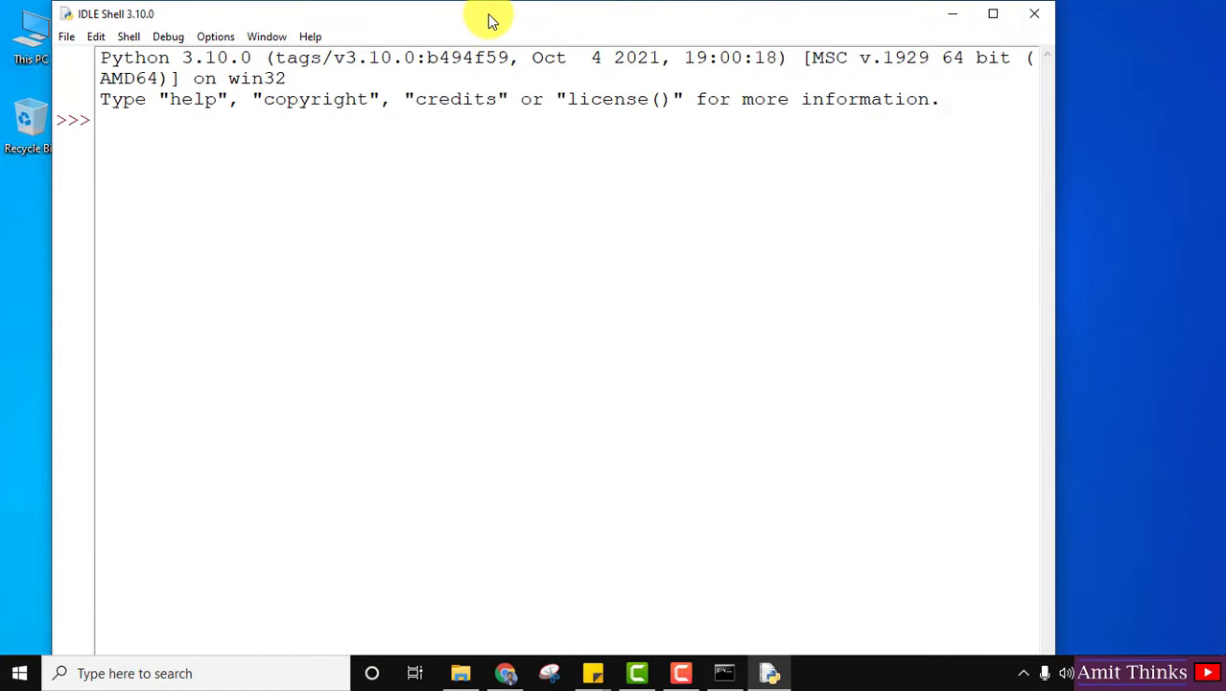
pyautogui.moveTo(489, 20); pyautogui.dragTo(580, 71)
# Run a print() statement in IDLE that outputs a short greeting string
pyautogui.write('print')
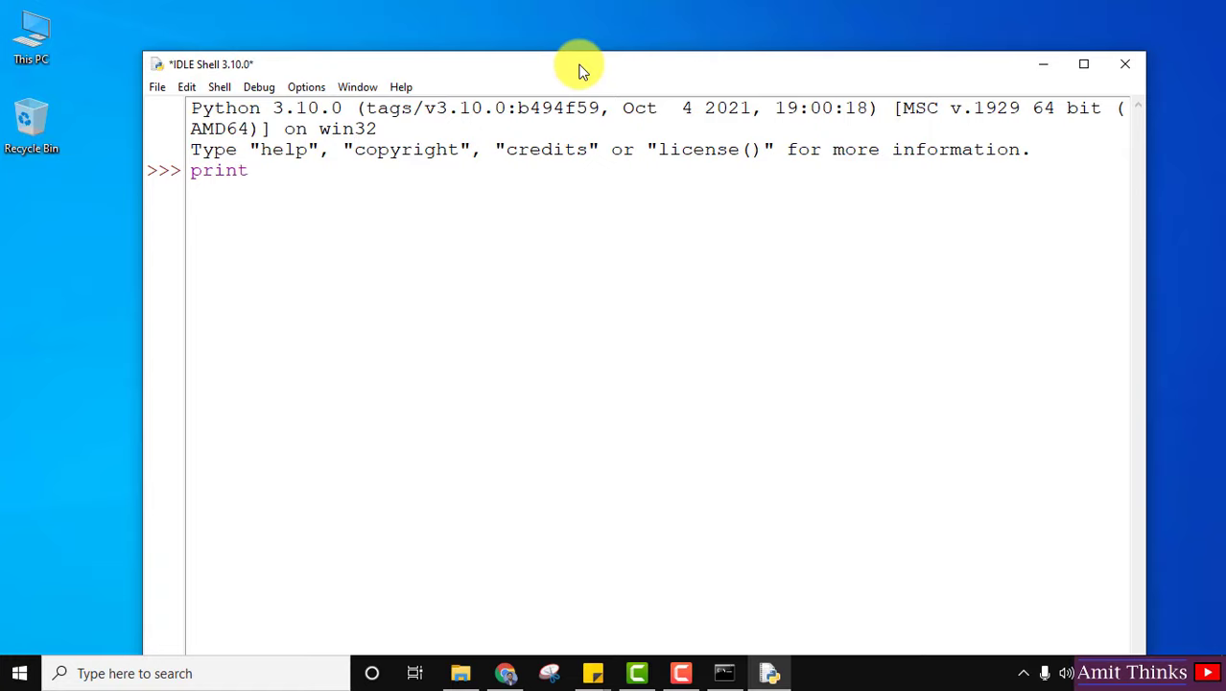
pyautogui.write('("A")')
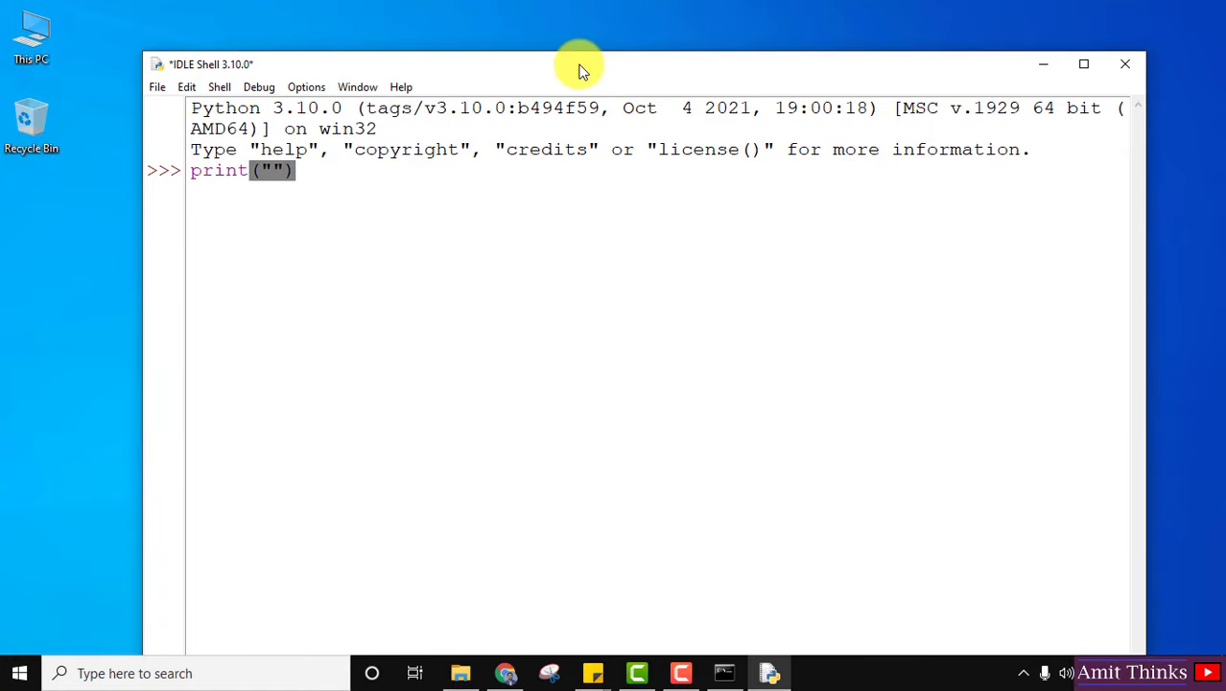
pyautogui.press('Left')
pyautogui.press('Left')
pyautogui.write('Amit Thinks')
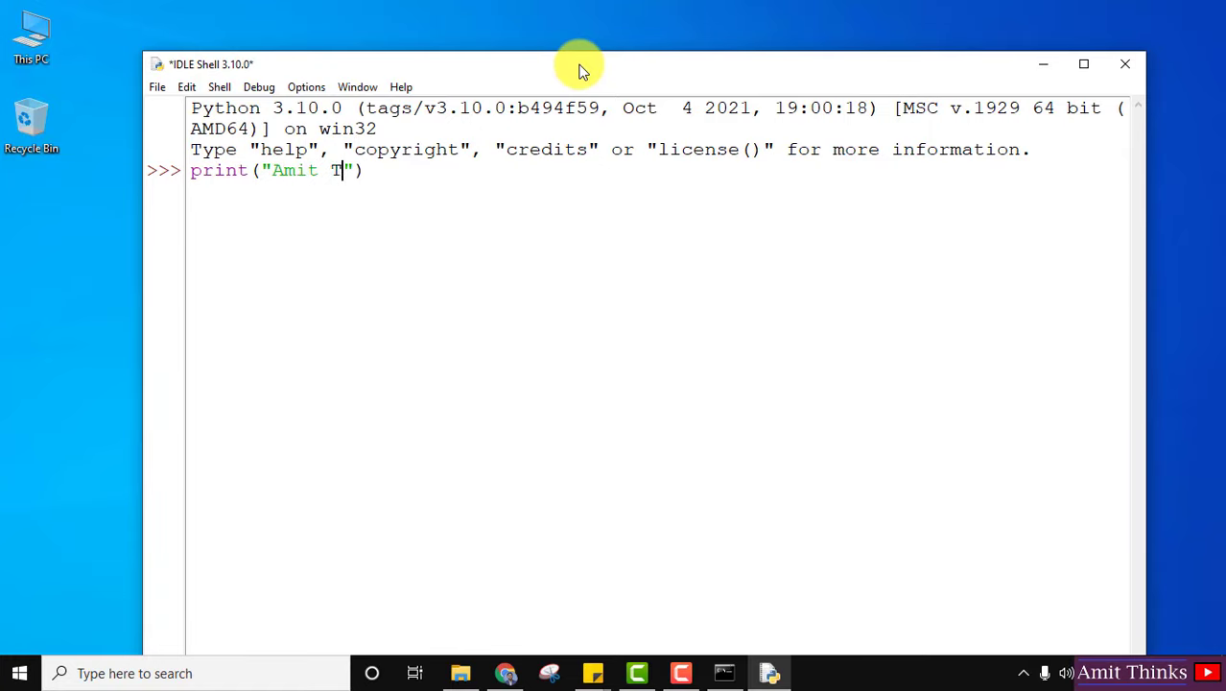
pyautogui.write('...')
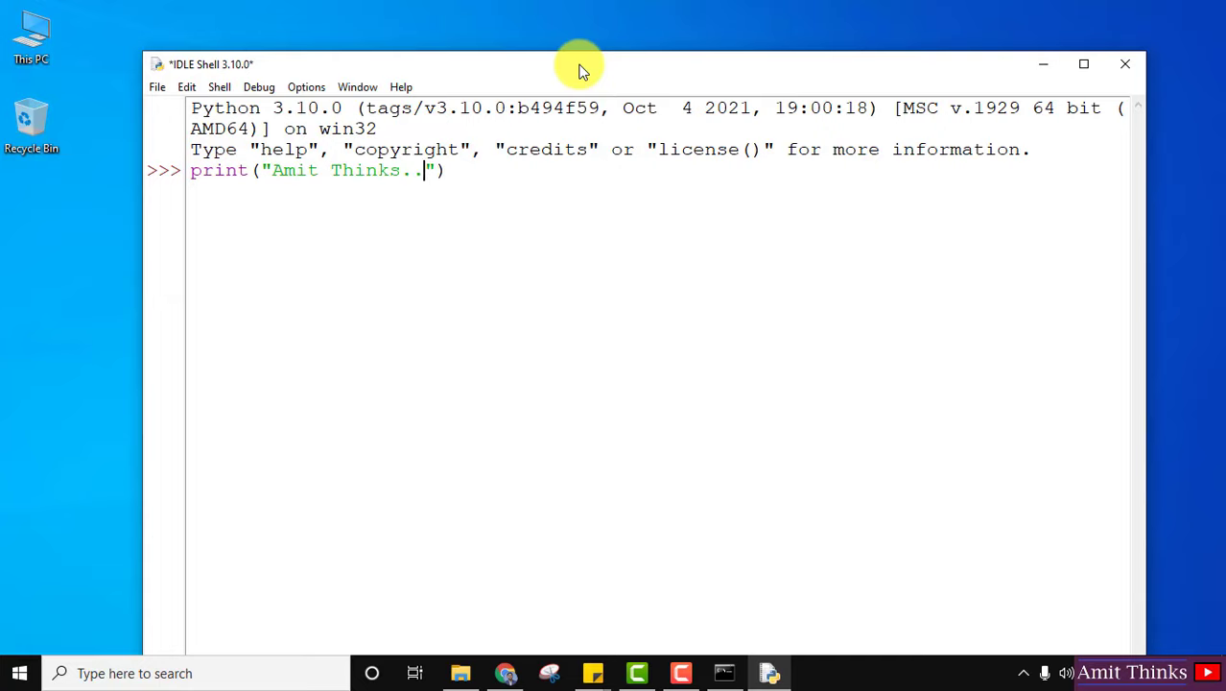
pyautogui.press('End')
pyautogui.press('Return')
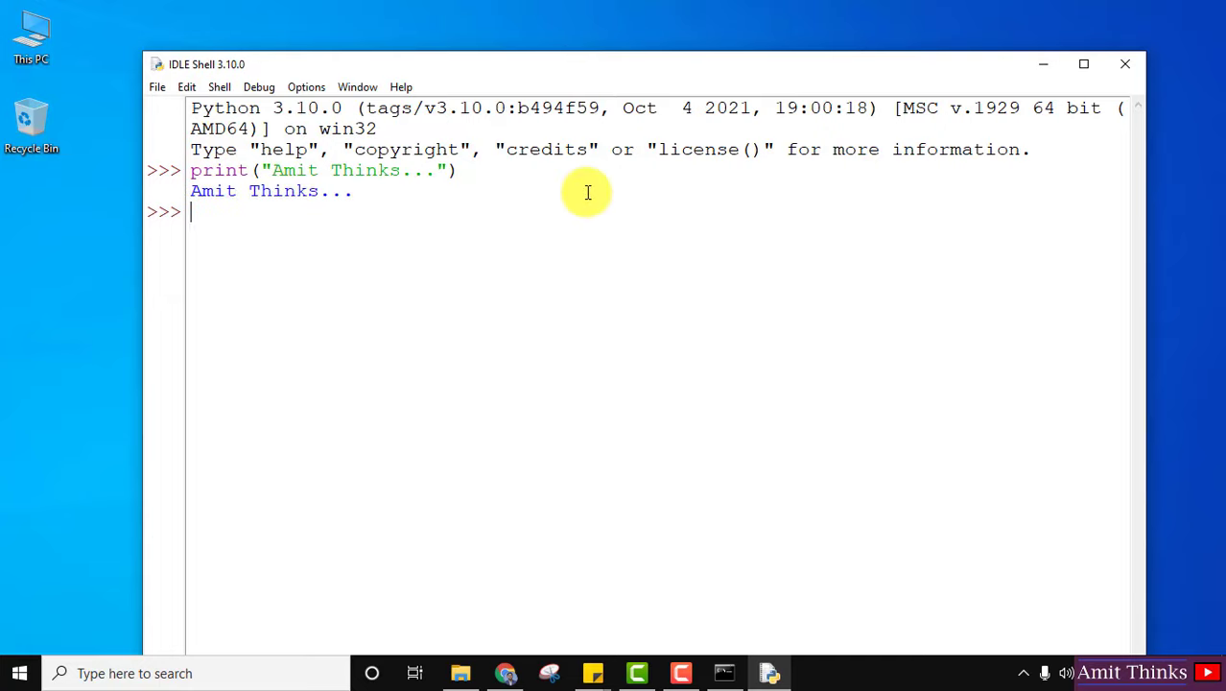
# Hide IDLE and launch the Python 3.10 (64-bit) console from the Start search
pyautogui.click(1054, 73)
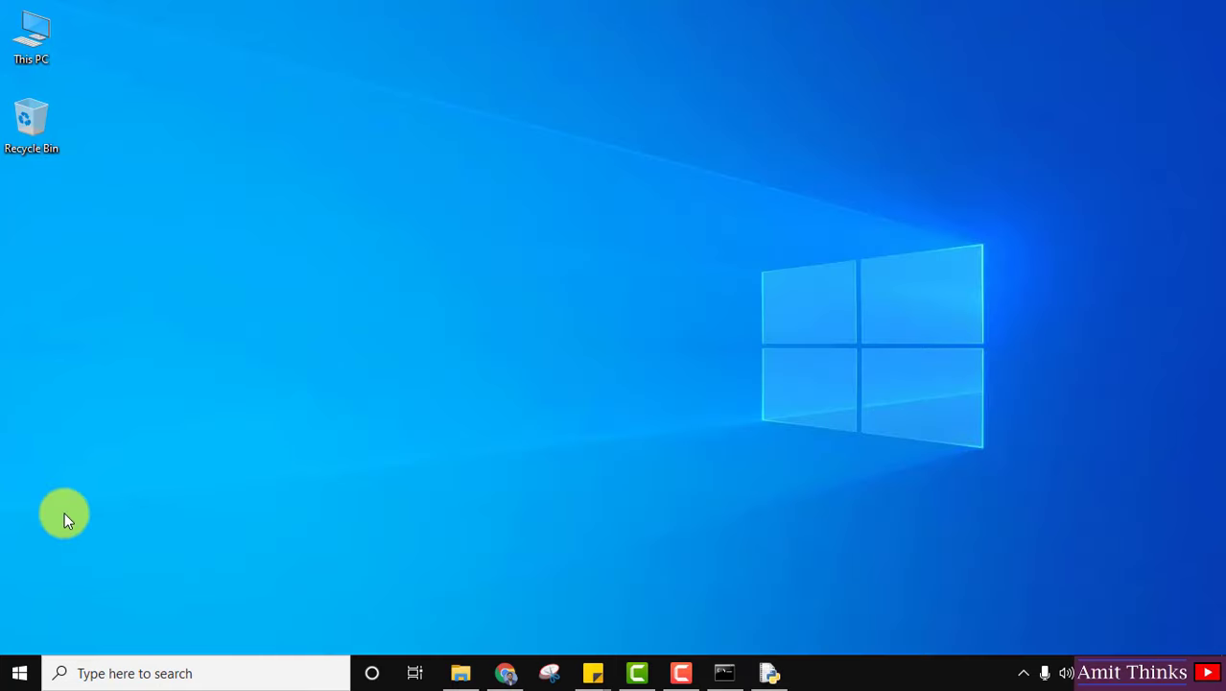
pyautogui.click(19, 673)
pyautogui.write('py')
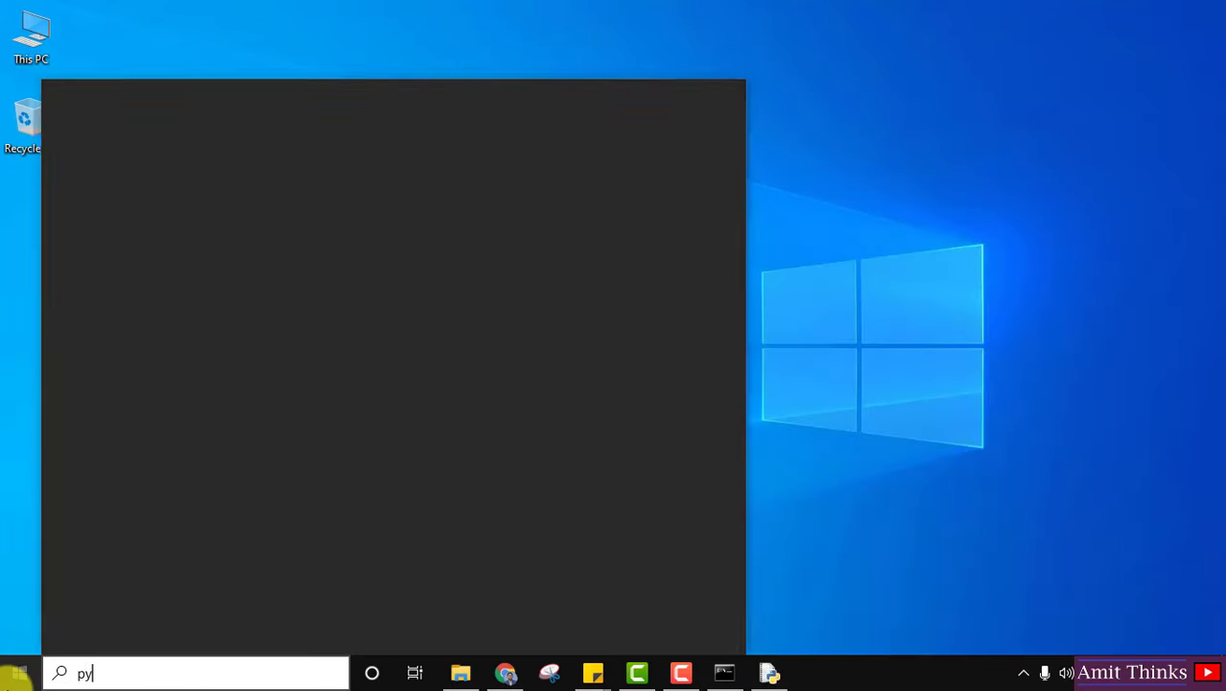
pyautogui.write('tho')
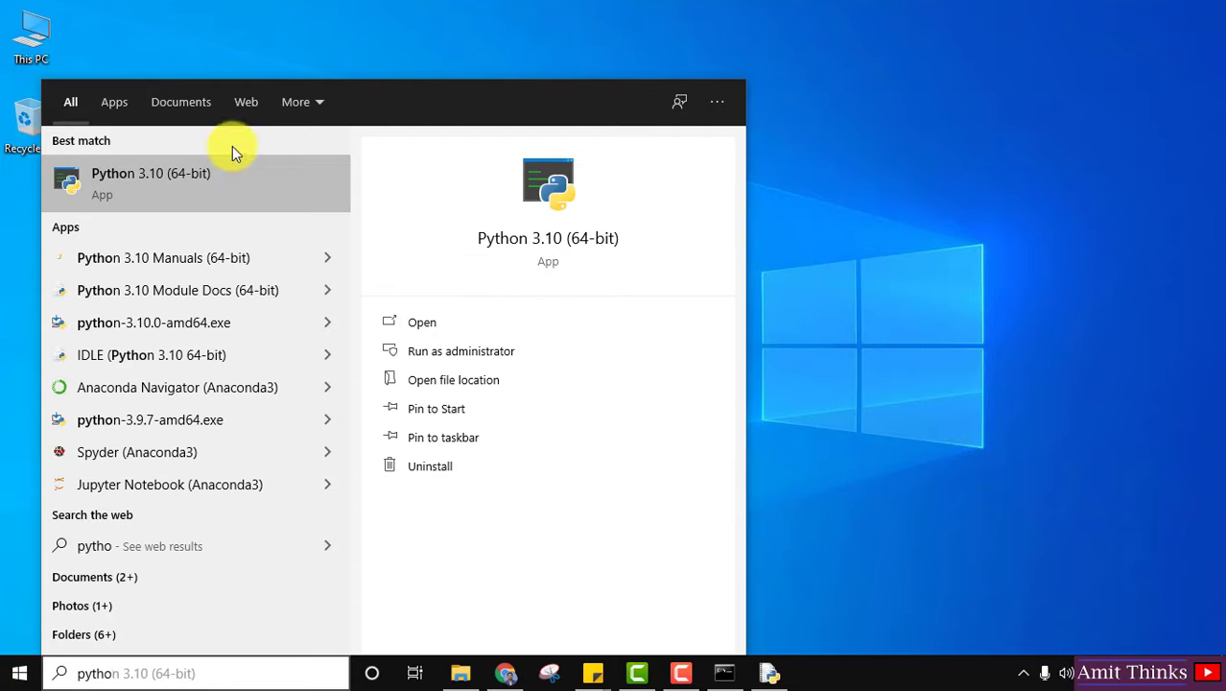
pyautogui.click(420, 323)
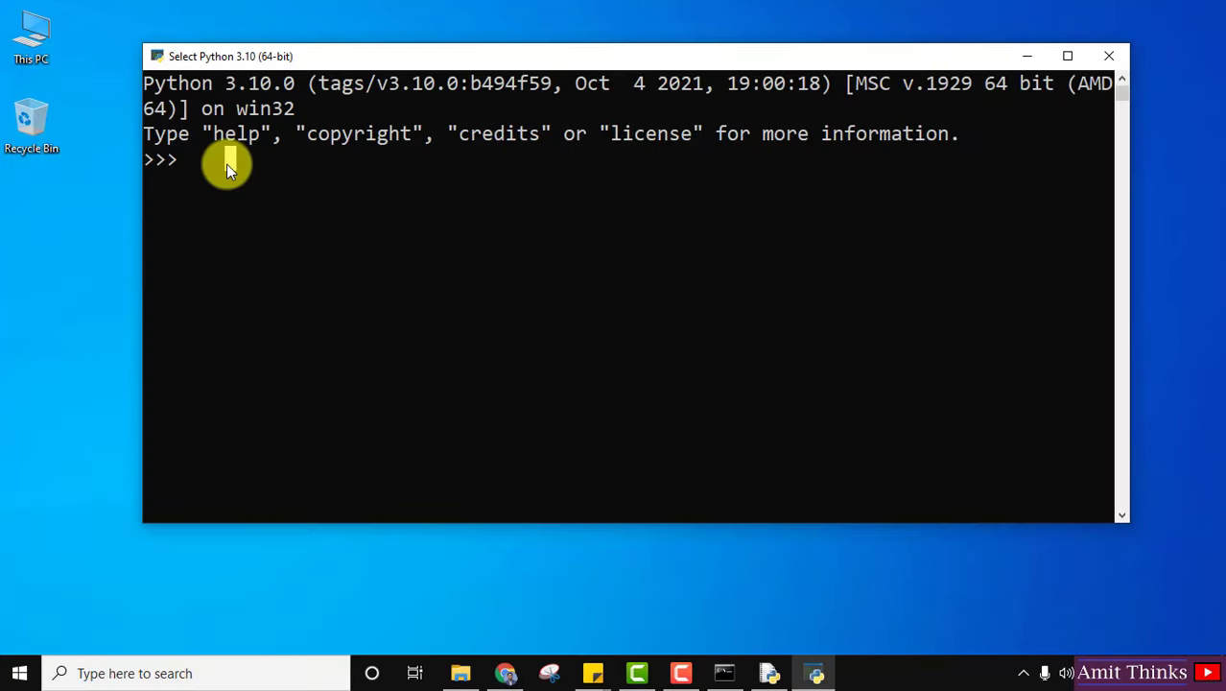
# Run a print() statement with a greeting string at the console's >>> prompt
pyautogui.press('Escape')
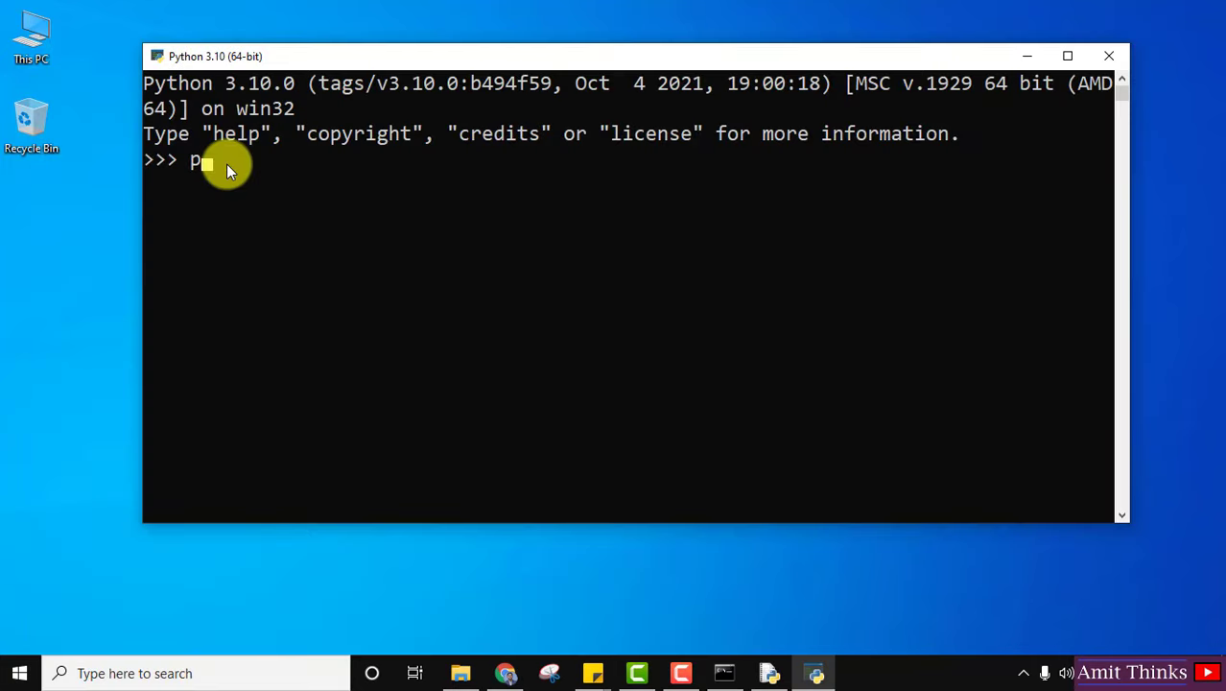
pyautogui.write('print("Amit Think')
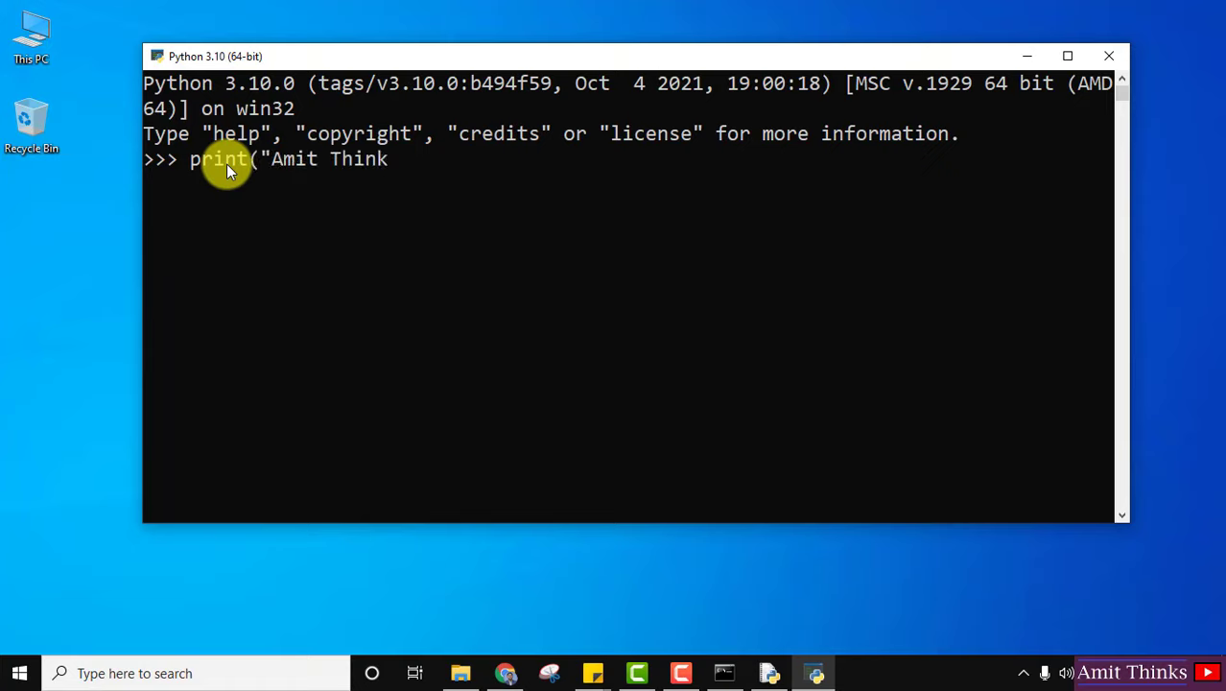
pyautogui.write('s..")')
pyautogui.press('Return')
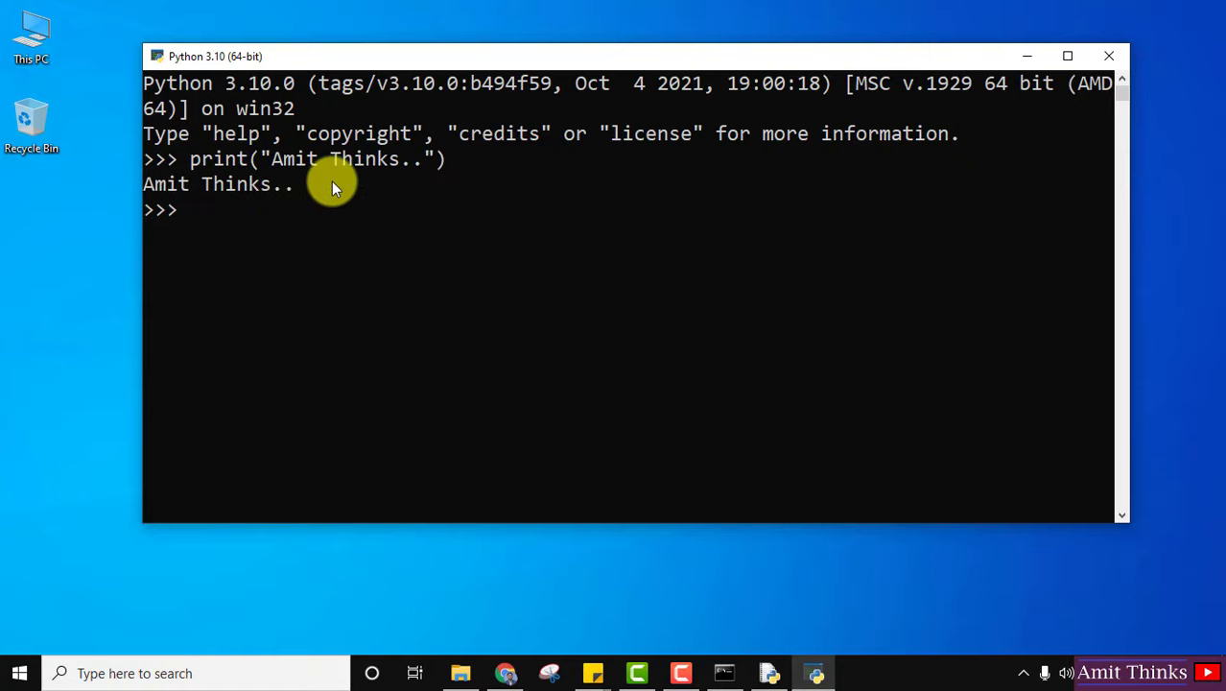